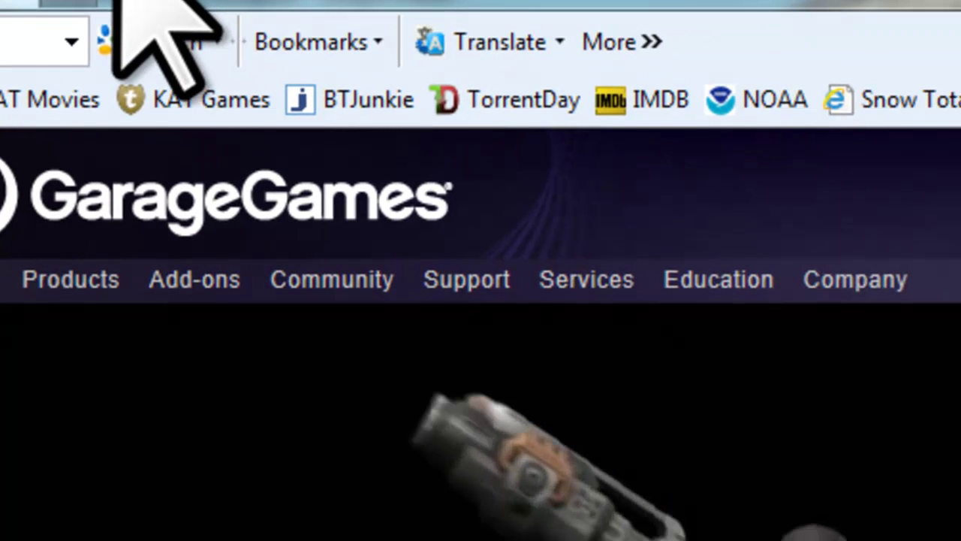
- Go from GarageGames Support > Documentation to the Artists resources page
{"action": "mouse_move", "coordinate": [481, 296]}
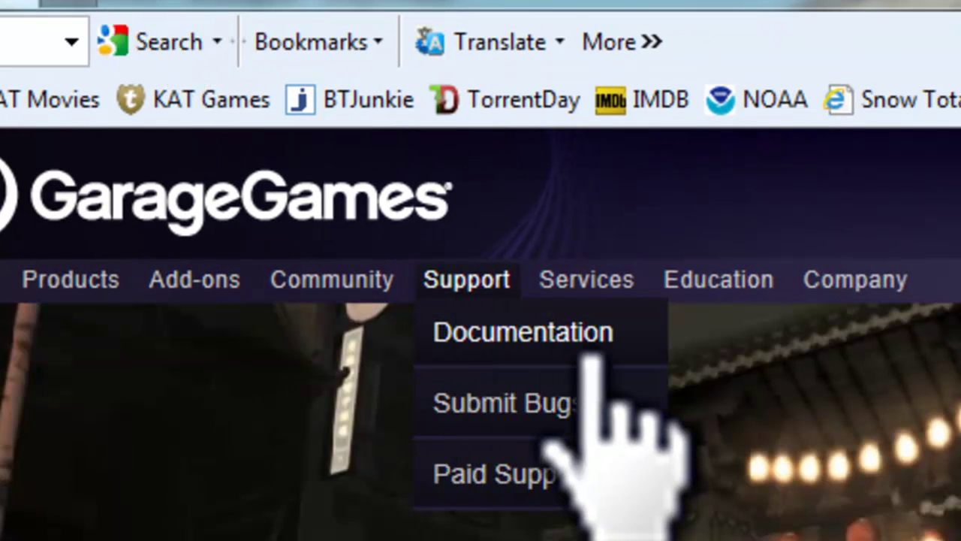
{"action": "left_click", "coordinate": [577, 348]}
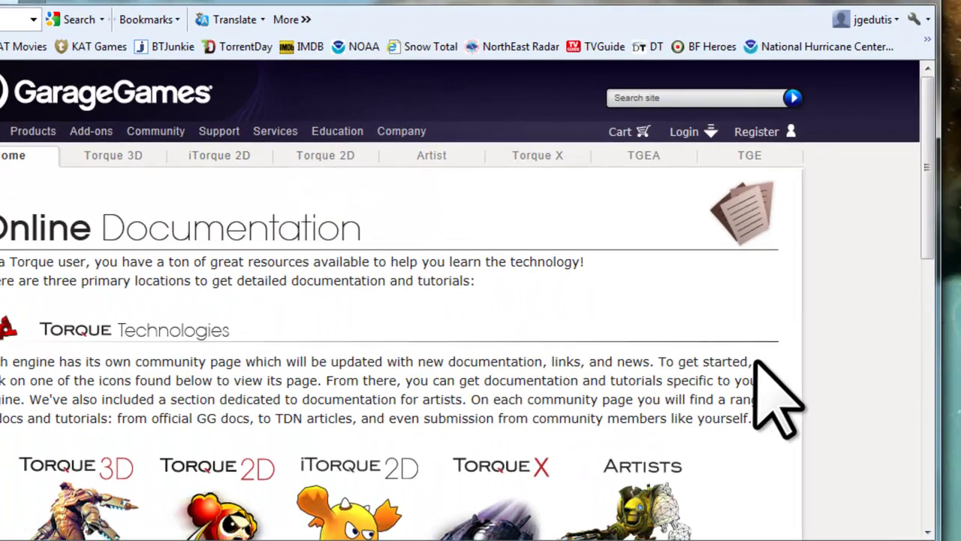
{"action": "scroll", "coordinate": [841, 428], "scroll_direction": "down", "scroll_amount": 3}
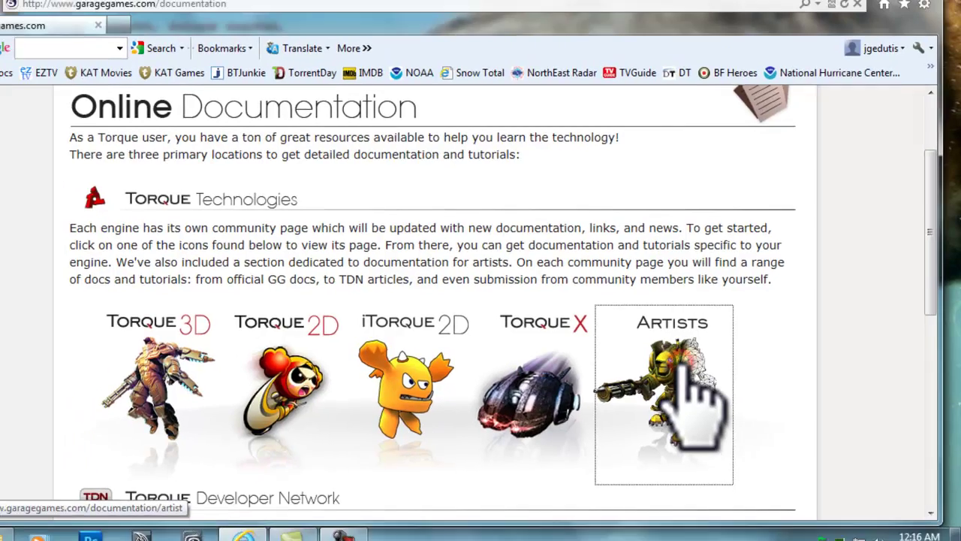
{"action": "left_click", "coordinate": [664, 368]}
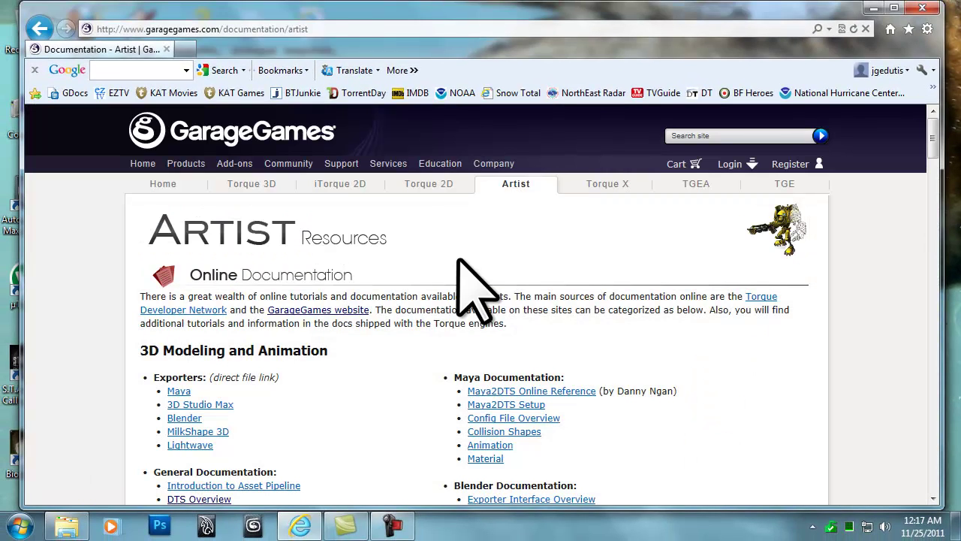
- Open the Max Exporter Setup page and cancel the Max2DTS_All_Versions.zip download
{"action": "scroll", "coordinate": [459, 263], "scroll_direction": "down", "scroll_amount": 3}
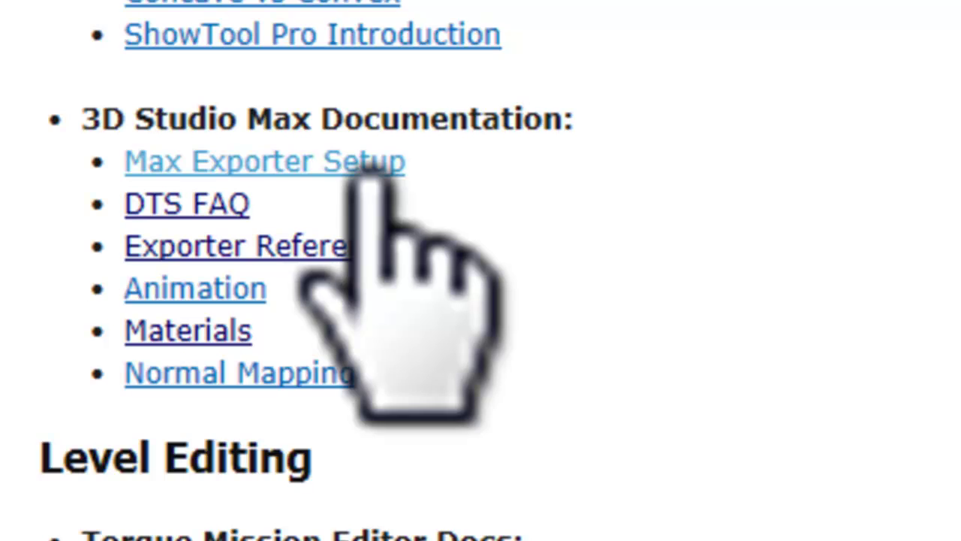
{"action": "left_click", "coordinate": [341, 164]}
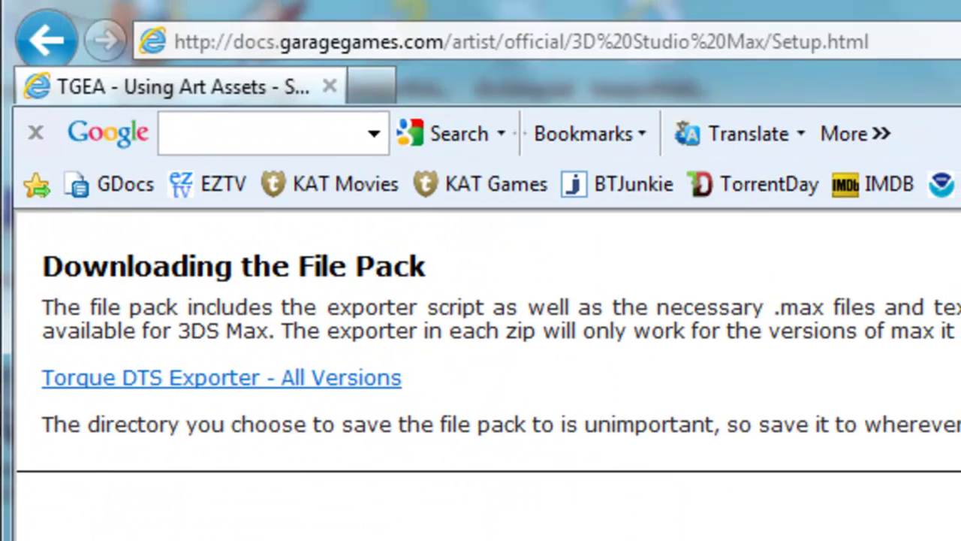
{"action": "left_click", "coordinate": [285, 378]}
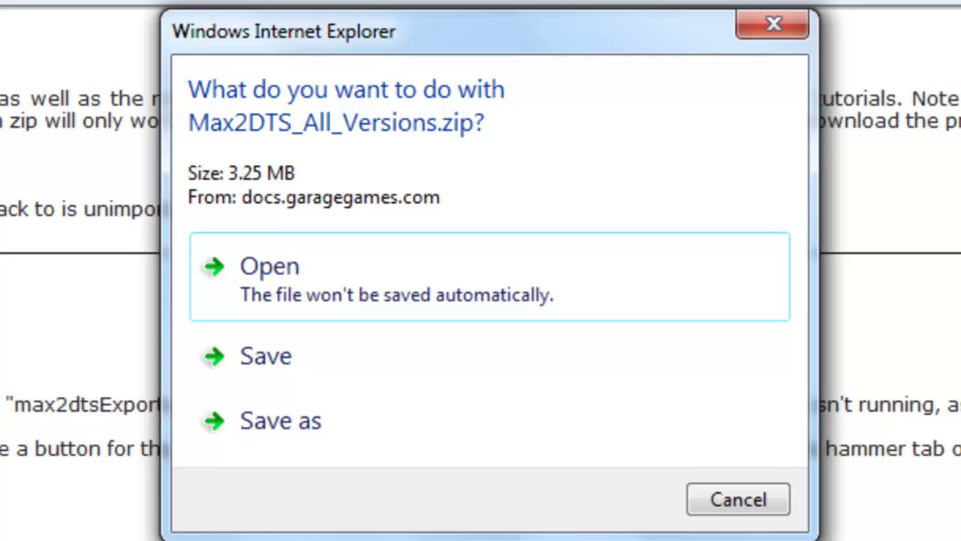
{"action": "left_click", "coordinate": [732, 502]}
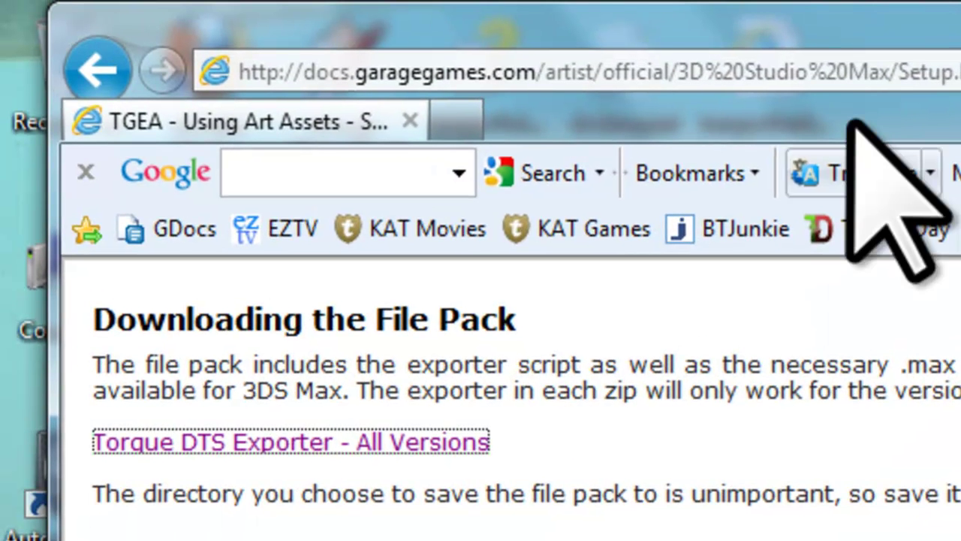
{"action": "left_click", "coordinate": [811, 73]}
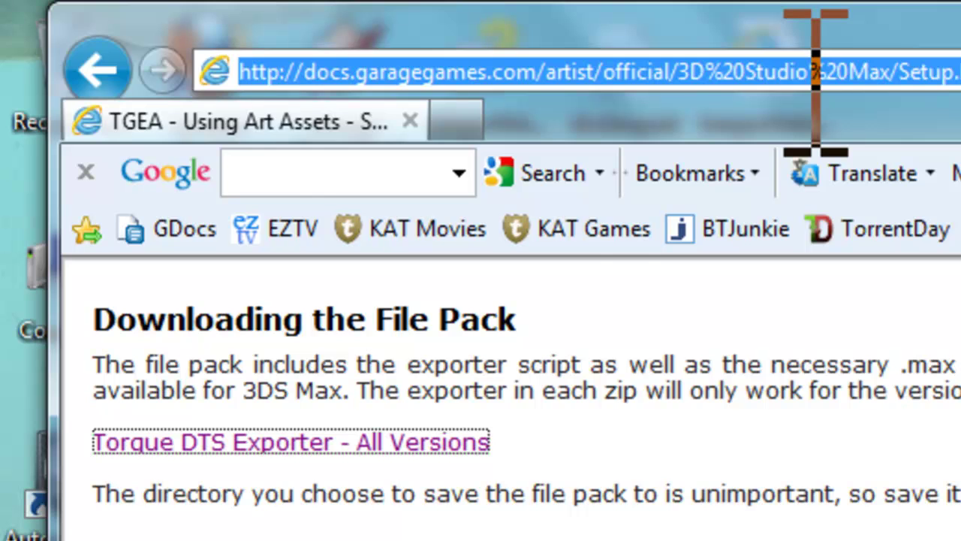
{"action": "type", "text": "www.gamear"}
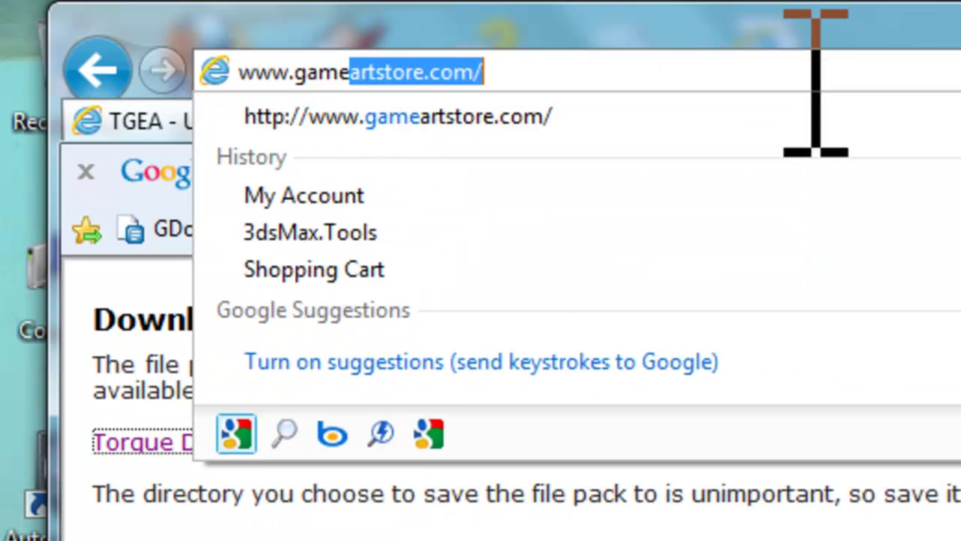
{"action": "type", "text": "tstore.com"}
{"action": "key", "text": "Return"}
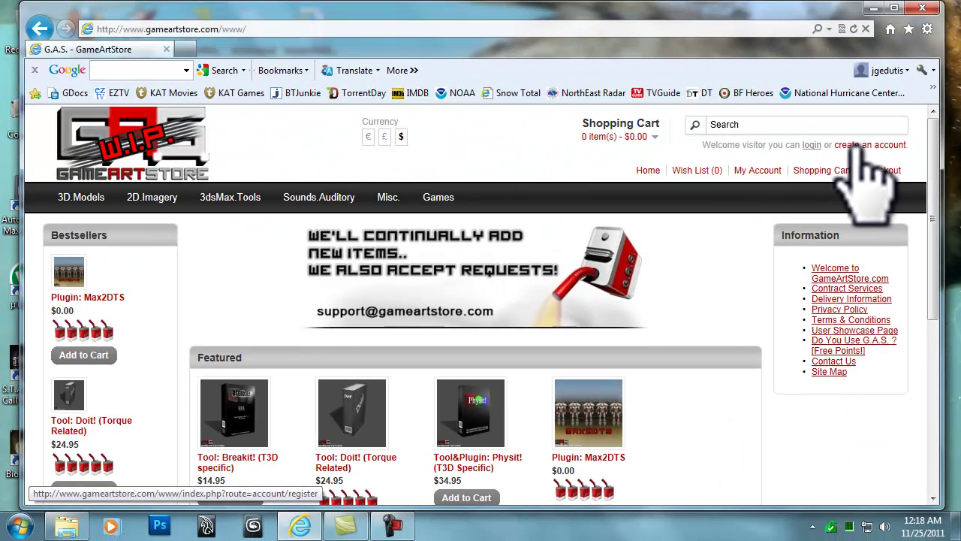
- Add the free Plugin: Max2DTS from 3dsMax.Tools to the cart and view the cart
{"action": "left_click", "coordinate": [860, 148]}
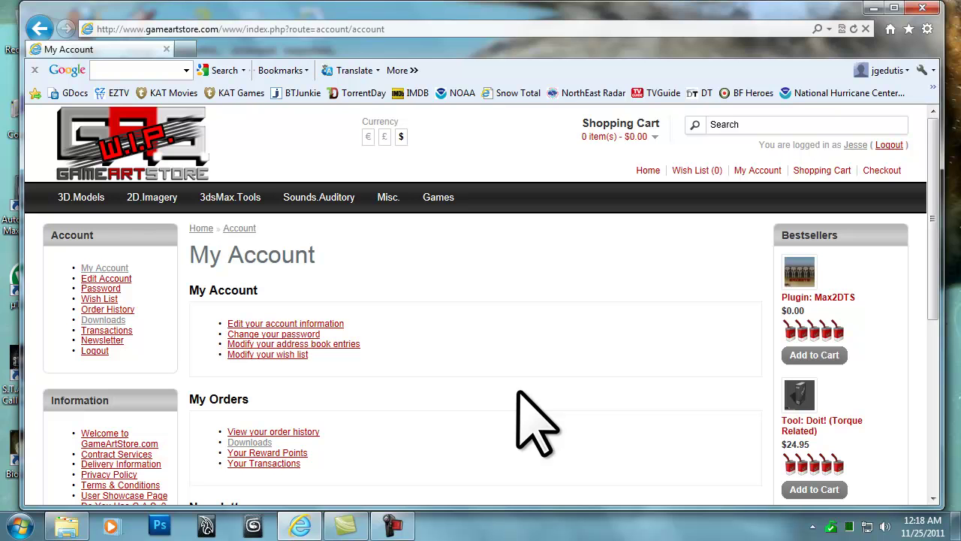
{"action": "left_click", "coordinate": [232, 199]}
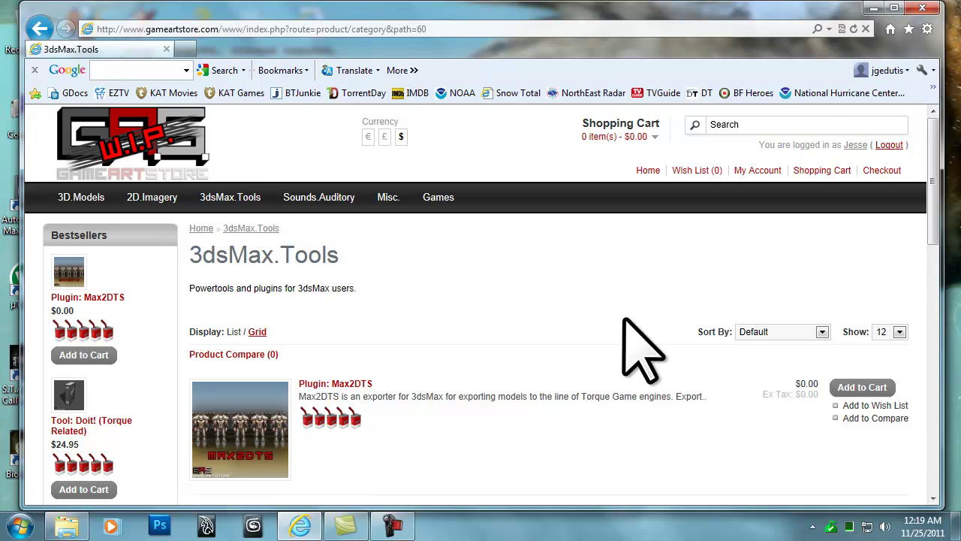
{"action": "left_click", "coordinate": [901, 398]}
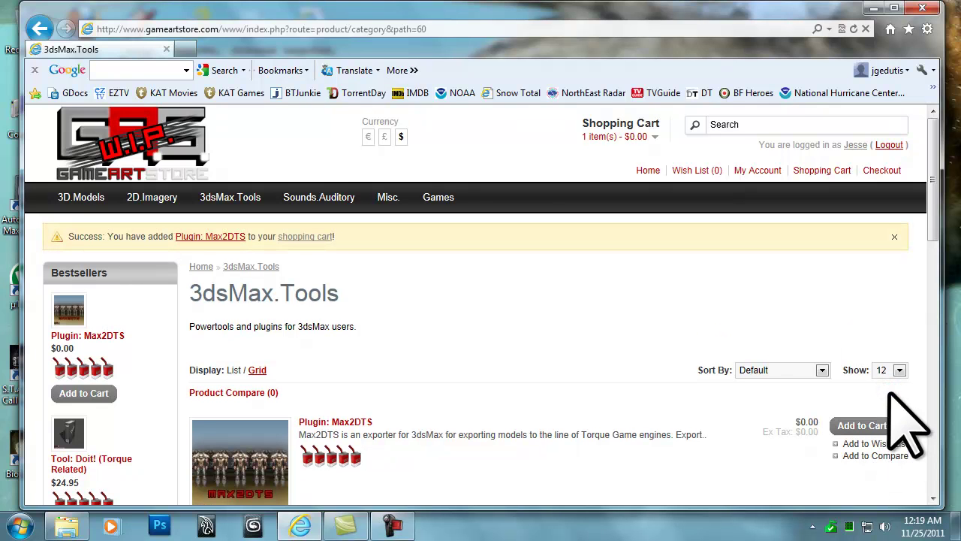
{"action": "left_click", "coordinate": [818, 172]}
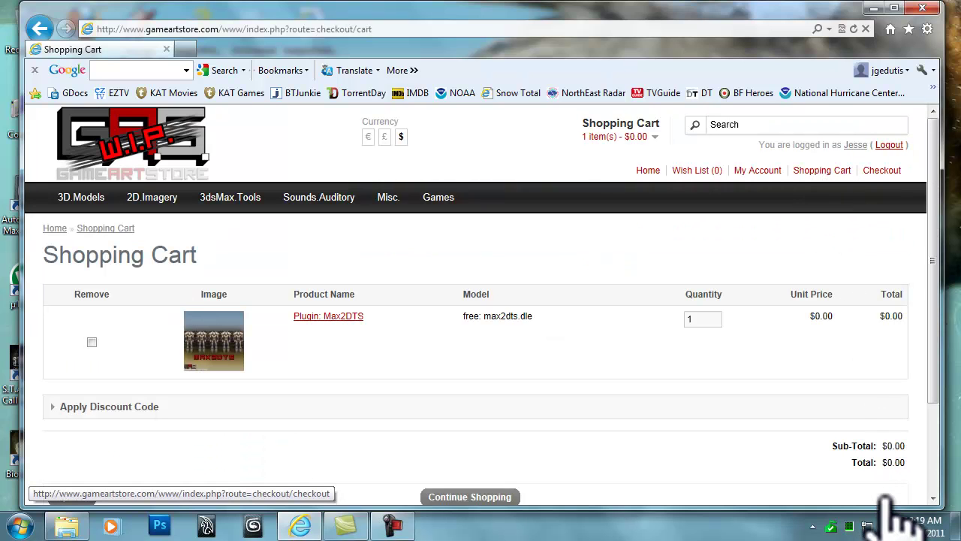
- Check out the $0.00 order, keeping the billing address and accepting the Terms & Conditions
{"action": "left_click", "coordinate": [887, 497]}
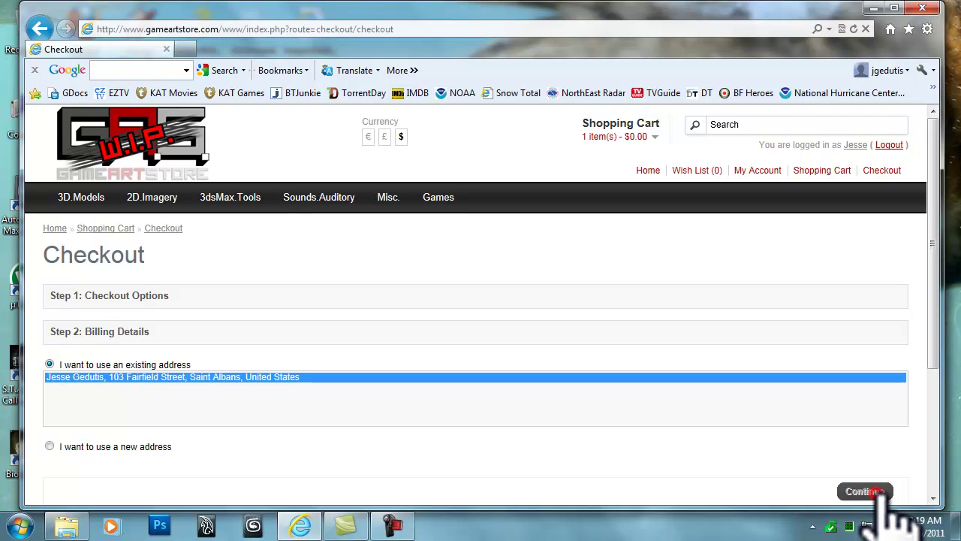
{"action": "left_click", "coordinate": [873, 494]}
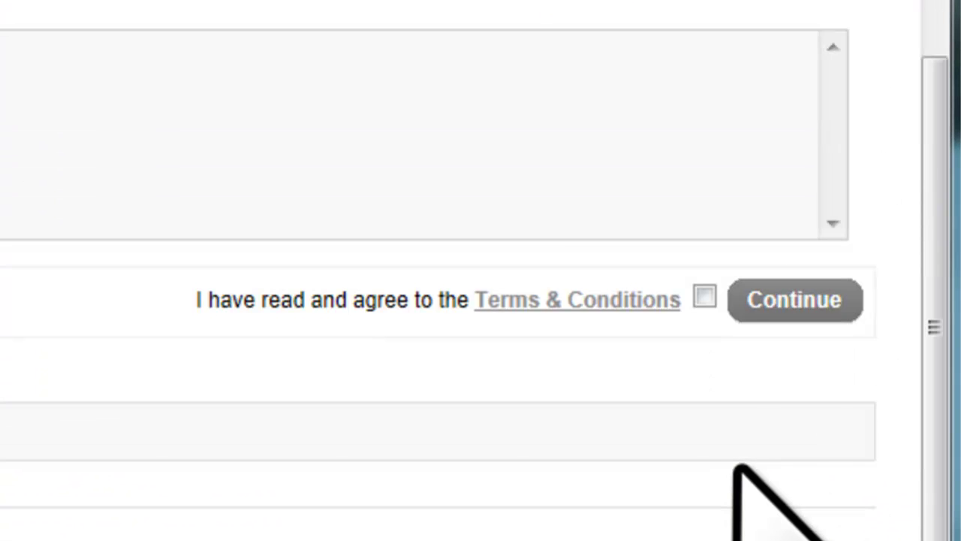
{"action": "left_click", "coordinate": [705, 298]}
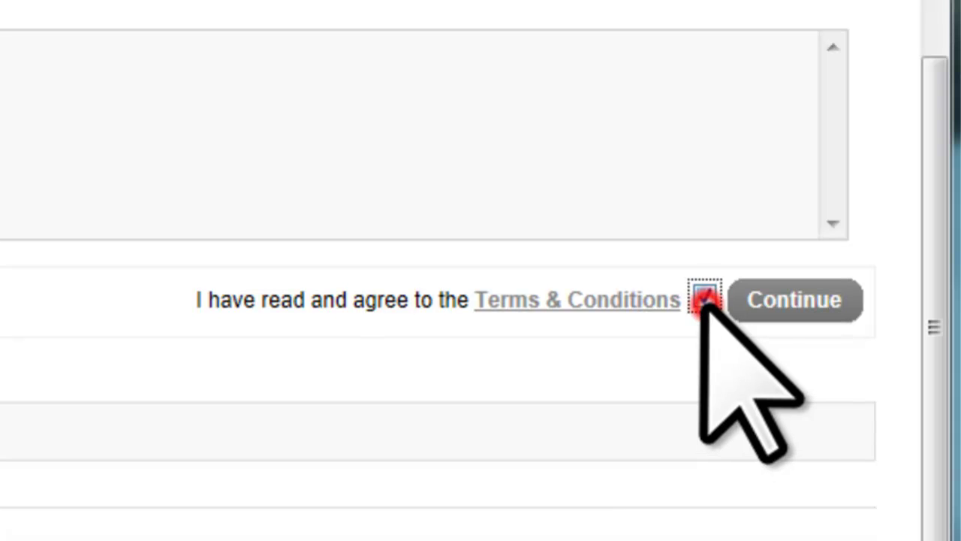
{"action": "left_click", "coordinate": [760, 293]}
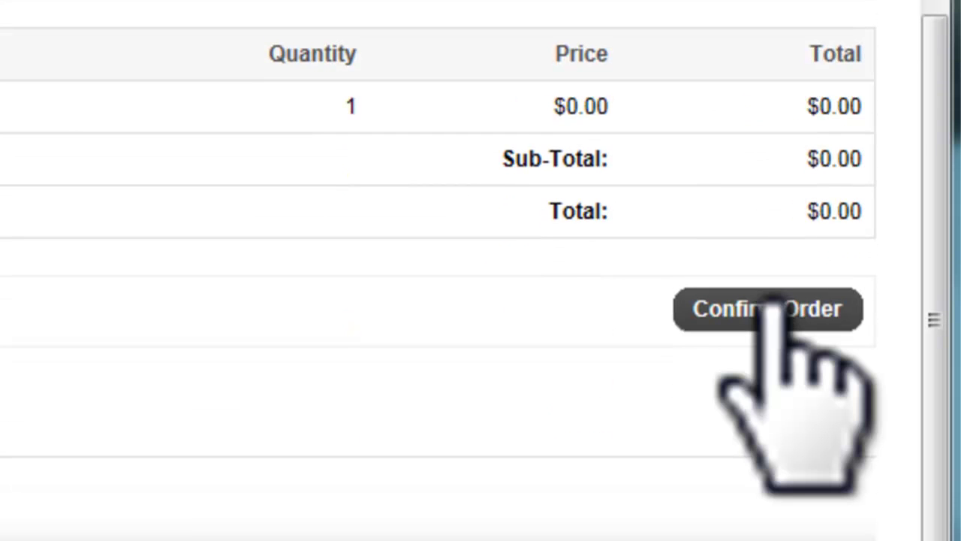
{"action": "left_click", "coordinate": [768, 309]}
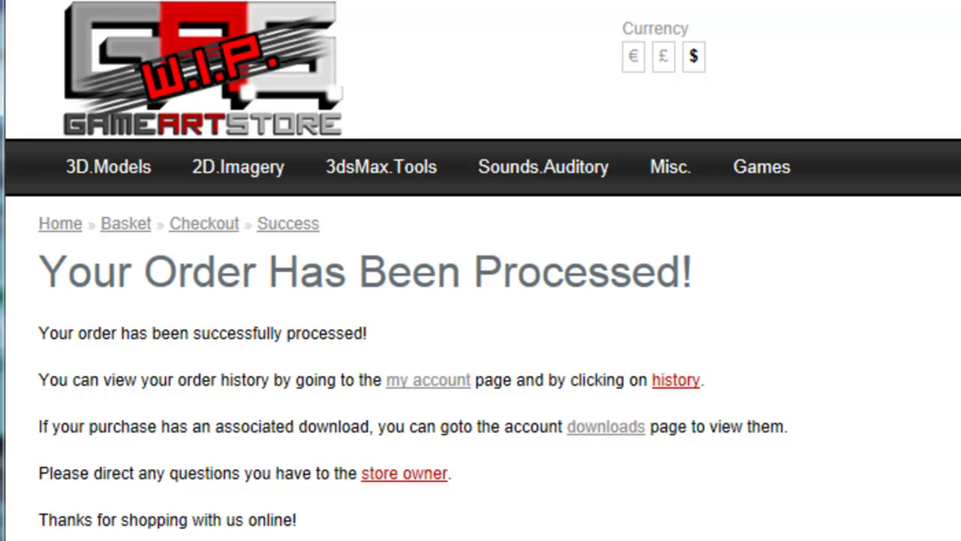
- Save max2dts_ebVersions.rar from the account downloads page to the Desktop
{"action": "left_click", "coordinate": [601, 431]}
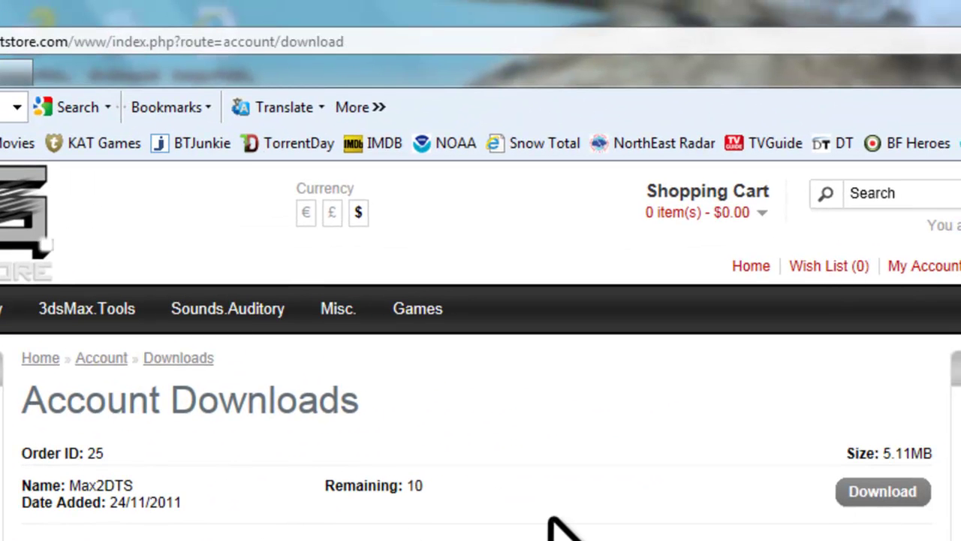
{"action": "left_click", "coordinate": [875, 495]}
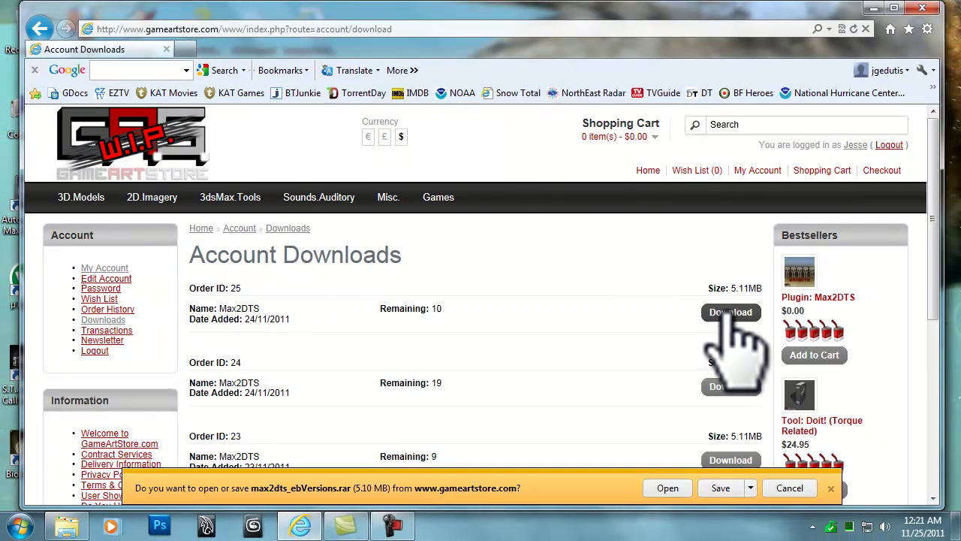
{"action": "left_click", "coordinate": [751, 488]}
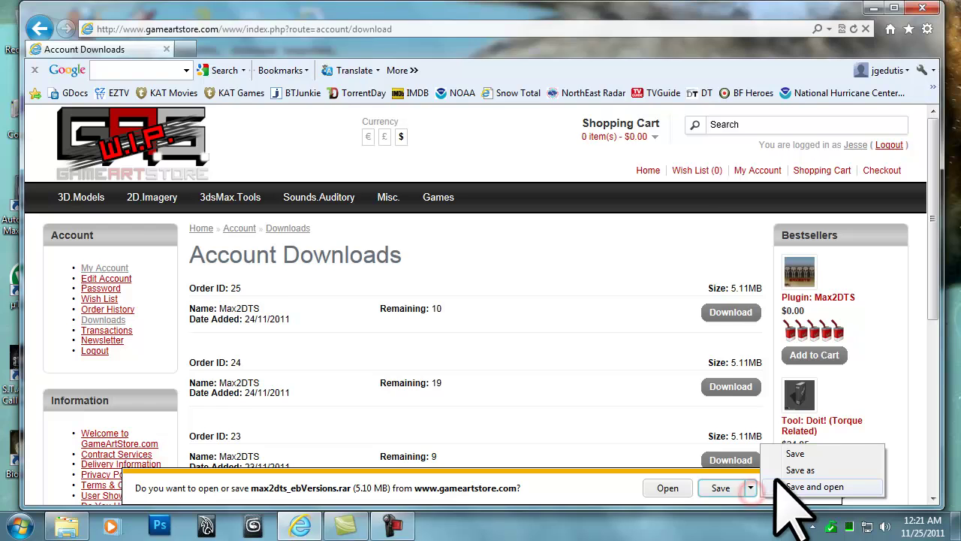
{"action": "left_click", "coordinate": [792, 469]}
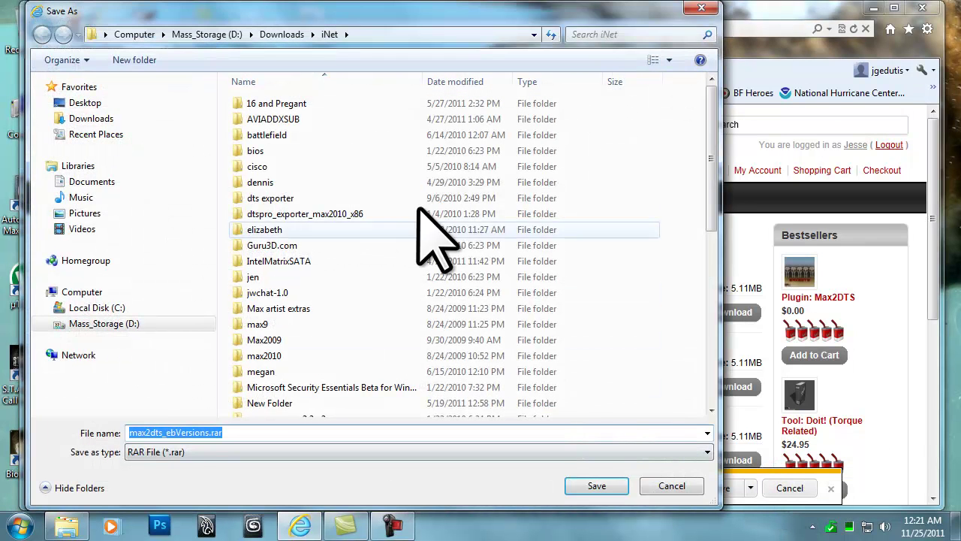
{"action": "left_click", "coordinate": [90, 103]}
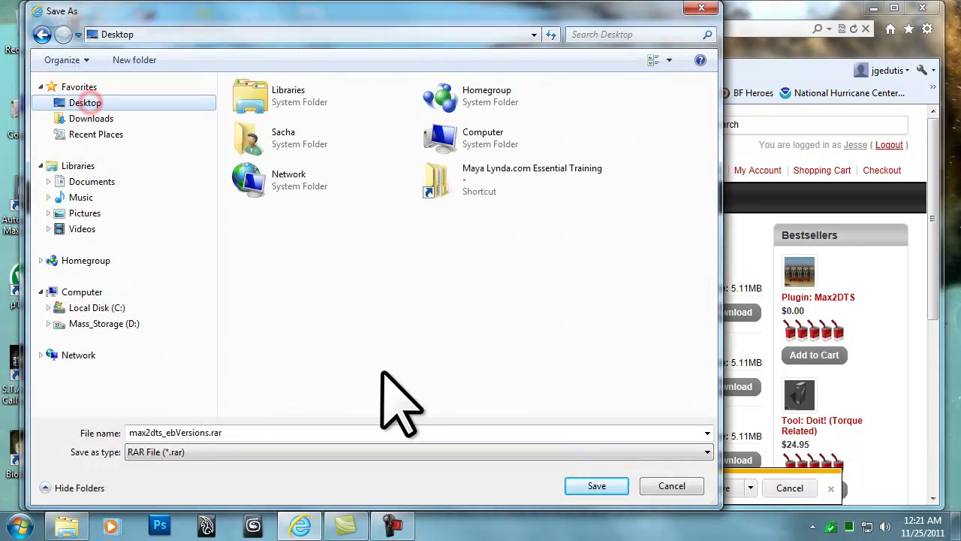
{"action": "left_click", "coordinate": [597, 486]}
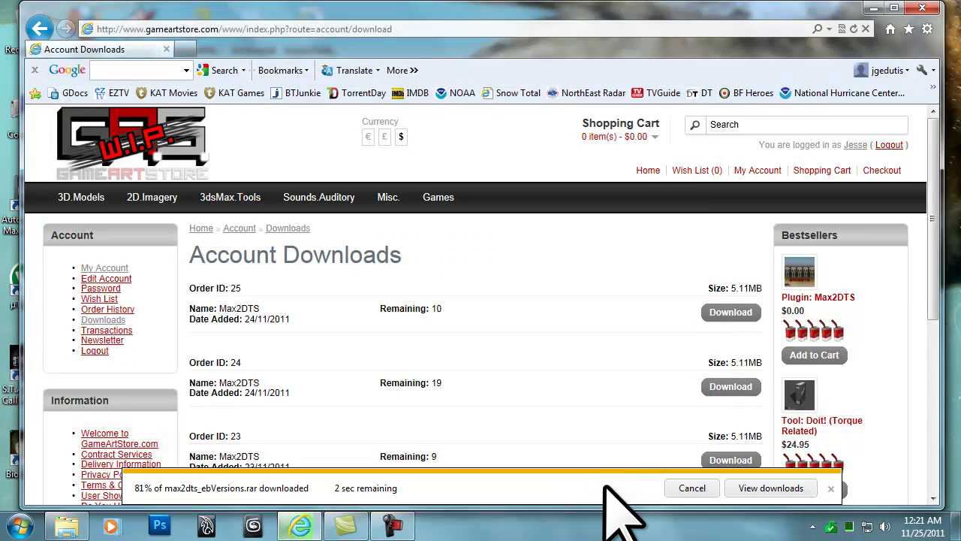
- In the rar's max2dts package 4_2011\exporters folder, extract max2dtsExporterV0.902r_max2012_DTSv24.dle
{"action": "left_click", "coordinate": [601, 488]}
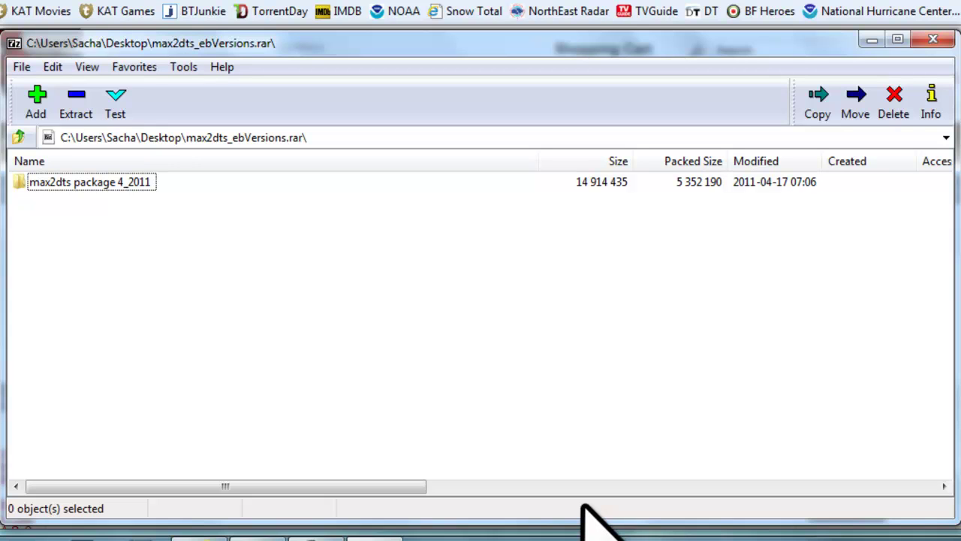
{"action": "double_click", "coordinate": [92, 182]}
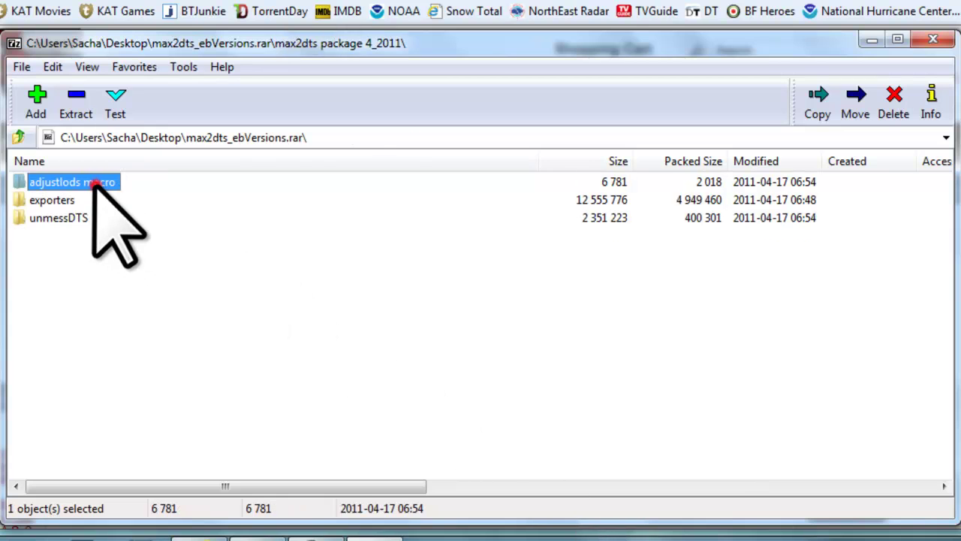
{"action": "left_click", "coordinate": [58, 200]}
{"action": "double_click", "coordinate": [59, 200]}
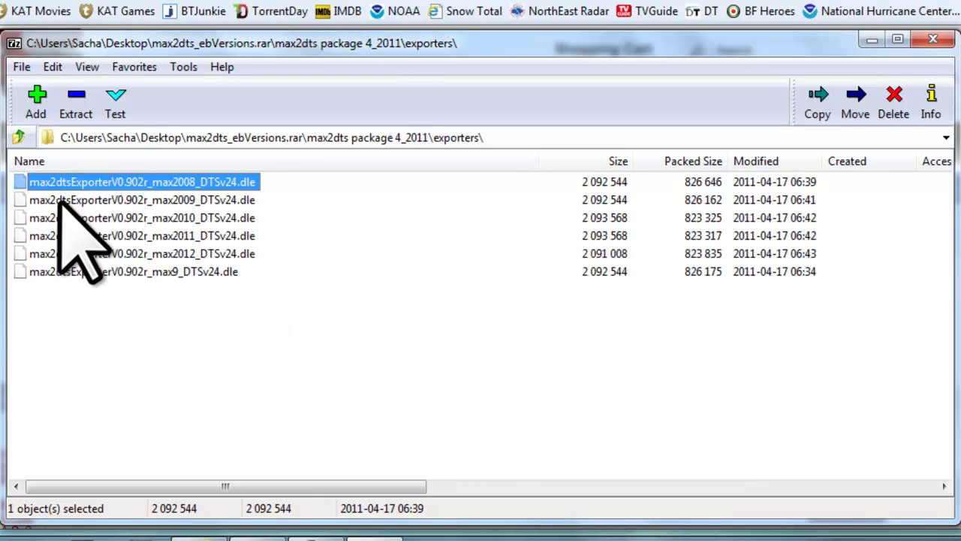
{"action": "left_click", "coordinate": [224, 254]}
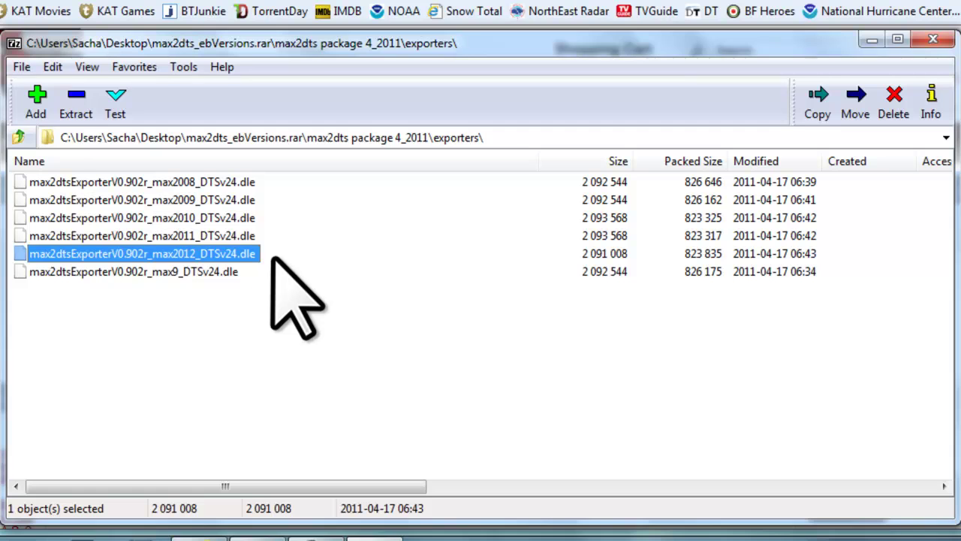
{"action": "left_click", "coordinate": [78, 105]}
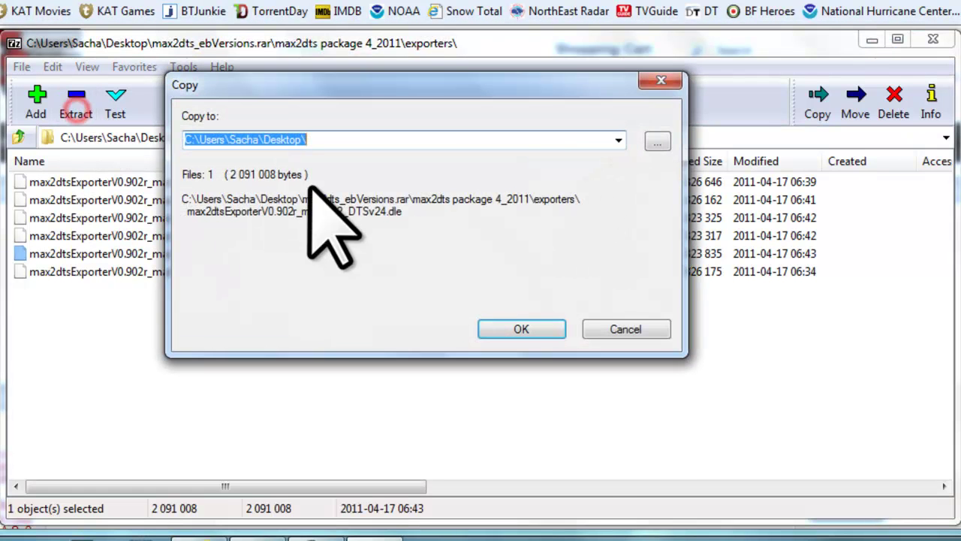
- Browse the destination folder tree down to C:\Program Files (x86)
{"action": "left_click", "coordinate": [657, 142]}
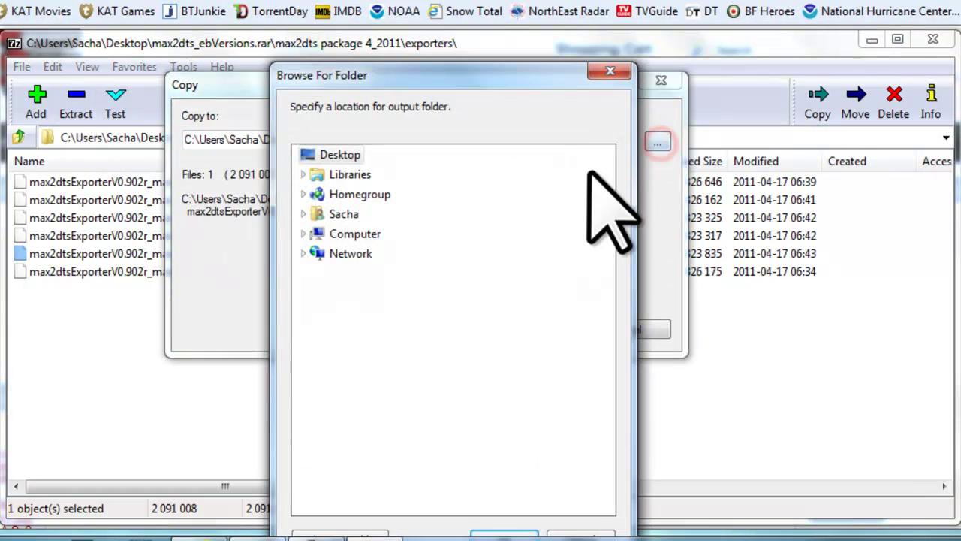
{"action": "left_click", "coordinate": [304, 234]}
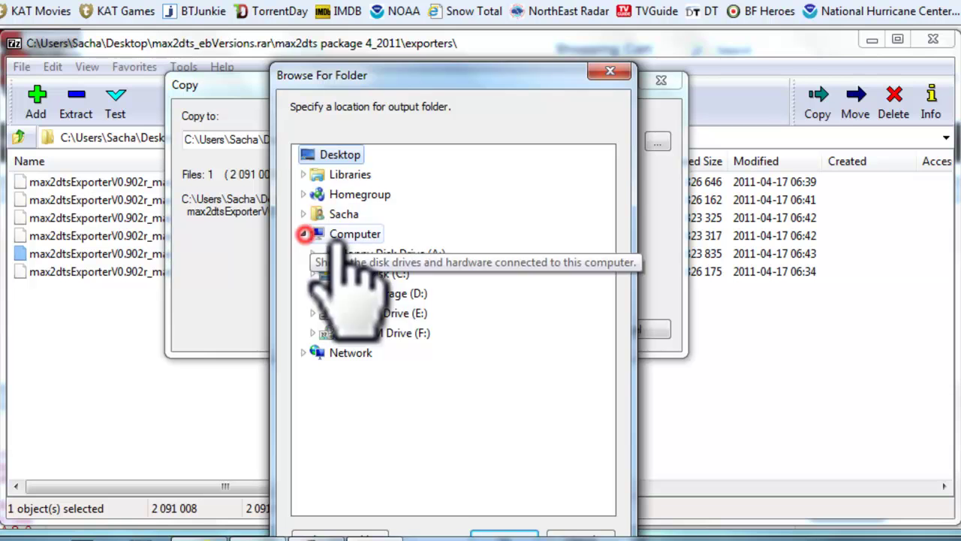
{"action": "left_click", "coordinate": [314, 273]}
{"action": "scroll", "coordinate": [467, 368], "scroll_direction": "down", "scroll_amount": 1}
{"action": "scroll", "coordinate": [467, 368], "scroll_direction": "down", "scroll_amount": 3}
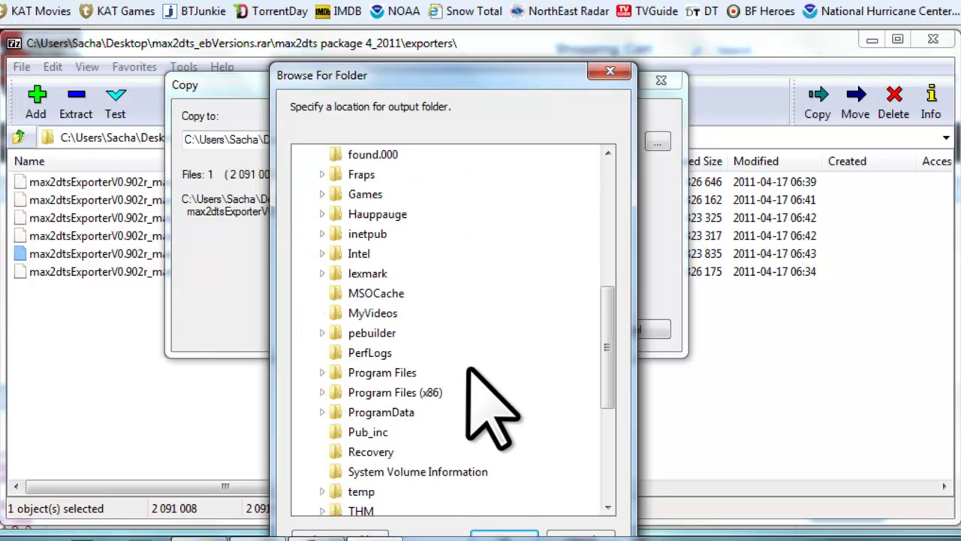
{"action": "left_click", "coordinate": [322, 392]}
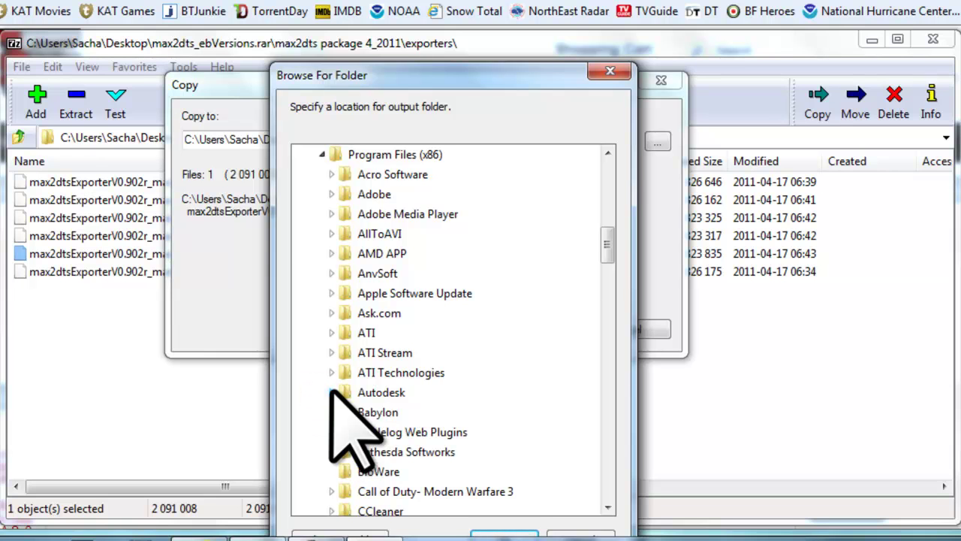
- Choose Autodesk\3ds Max 2012\plugins as destination and extract the exporter there
{"action": "left_click", "coordinate": [332, 391]}
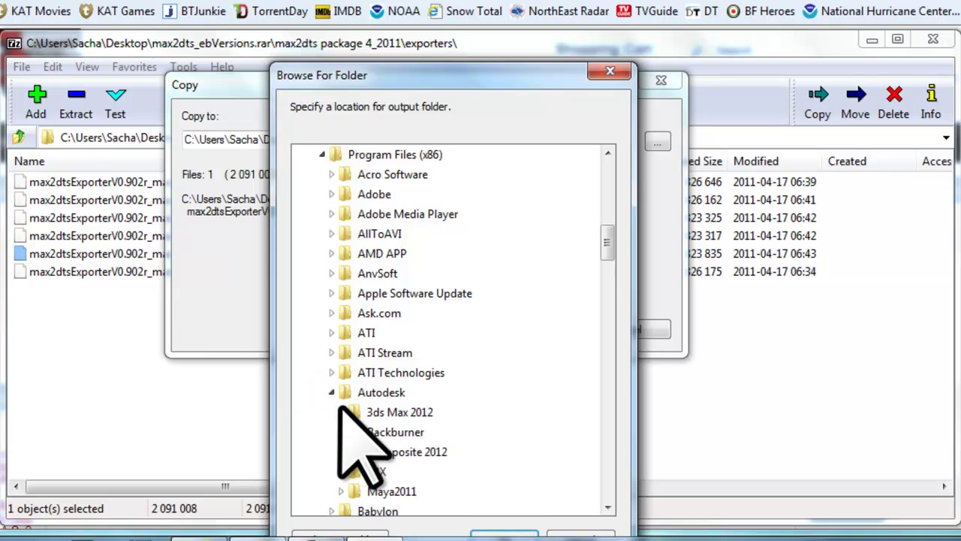
{"action": "left_click", "coordinate": [341, 411]}
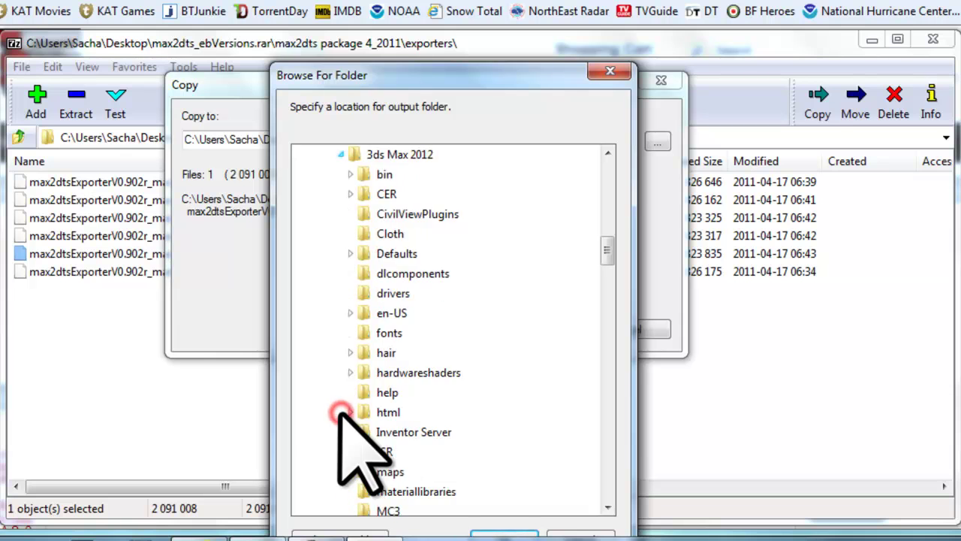
{"action": "scroll", "coordinate": [344, 414], "scroll_direction": "down", "scroll_amount": 4}
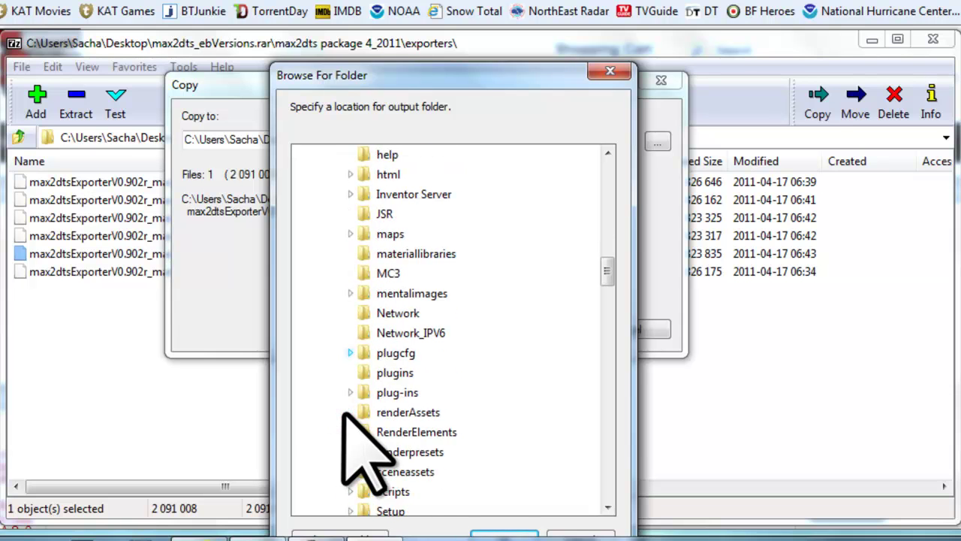
{"action": "left_click", "coordinate": [396, 374]}
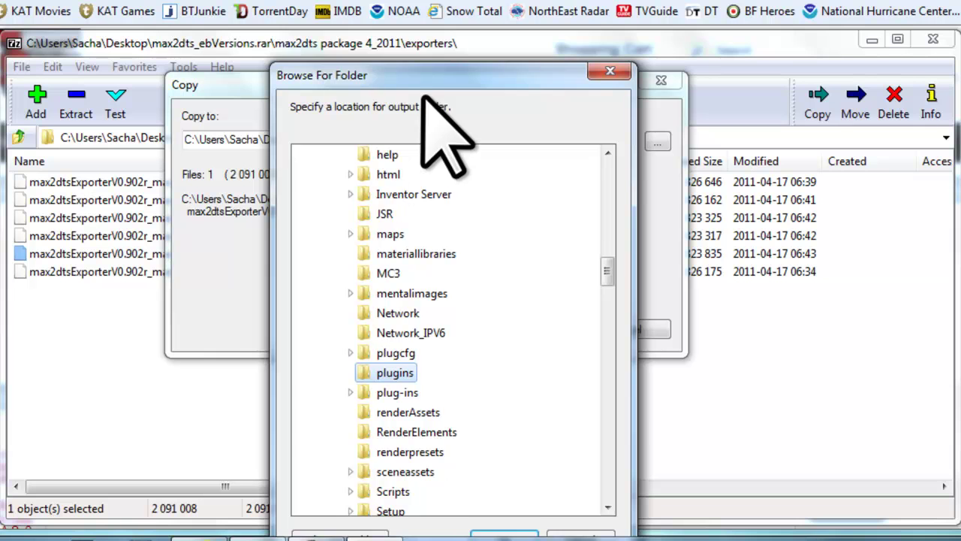
{"action": "left_click_drag", "start_coordinate": [422, 76], "coordinate": [421, 58]}
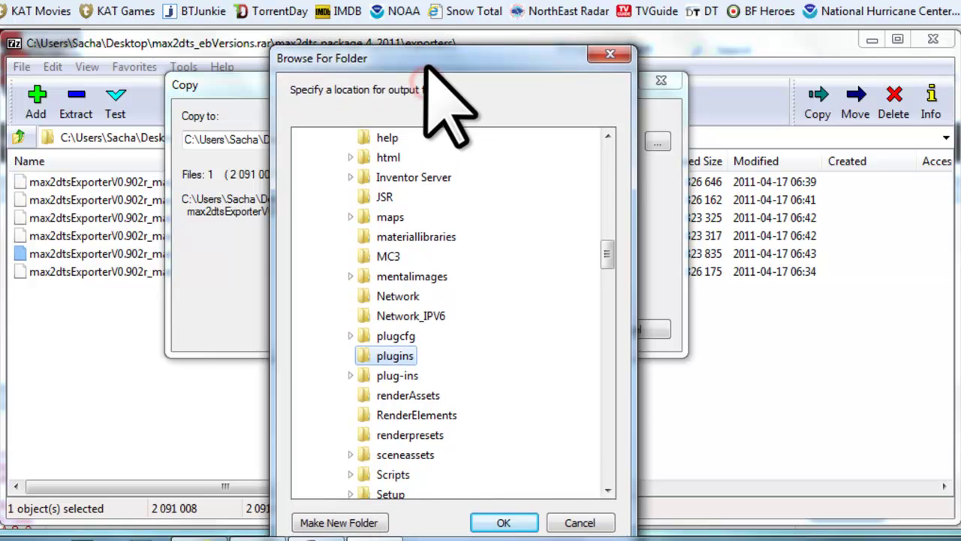
{"action": "left_click", "coordinate": [504, 523]}
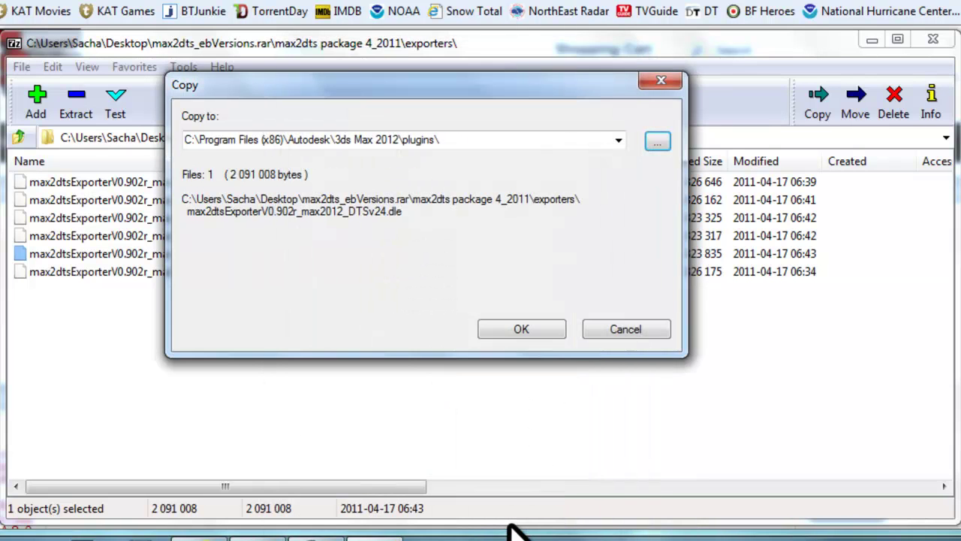
{"action": "left_click", "coordinate": [515, 333]}
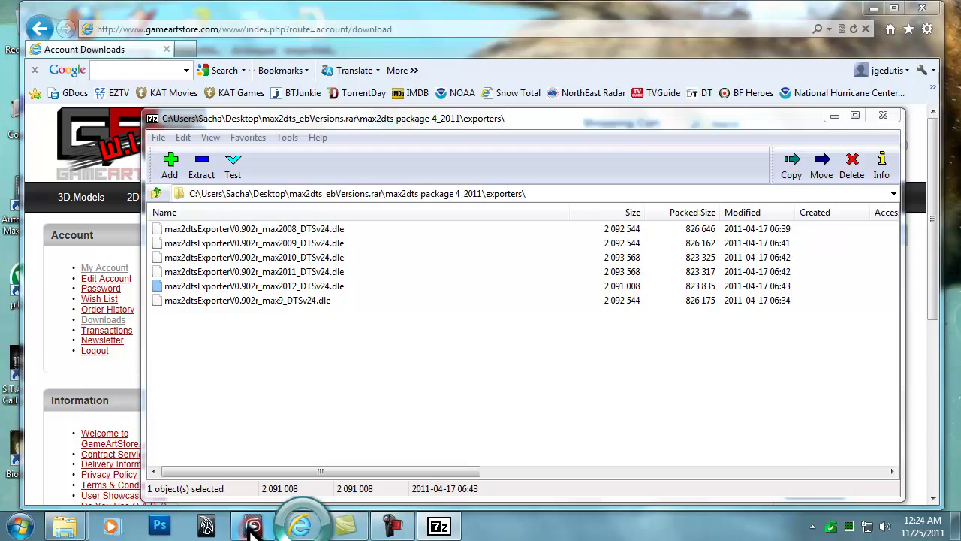
- Launch 3ds Max 2012 and bring up Configure Button Sets for the Utilities panel
{"action": "left_click", "coordinate": [238, 530]}
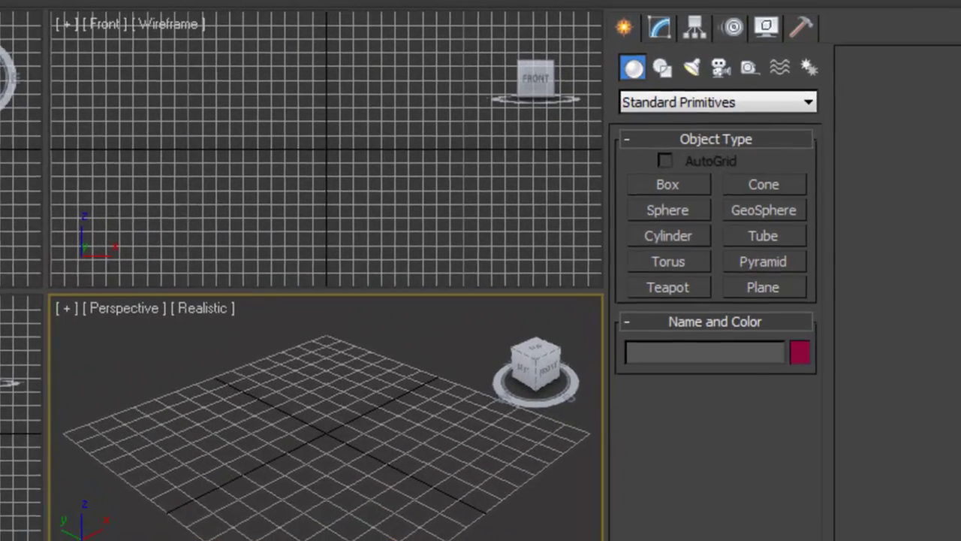
{"action": "left_click", "coordinate": [803, 27]}
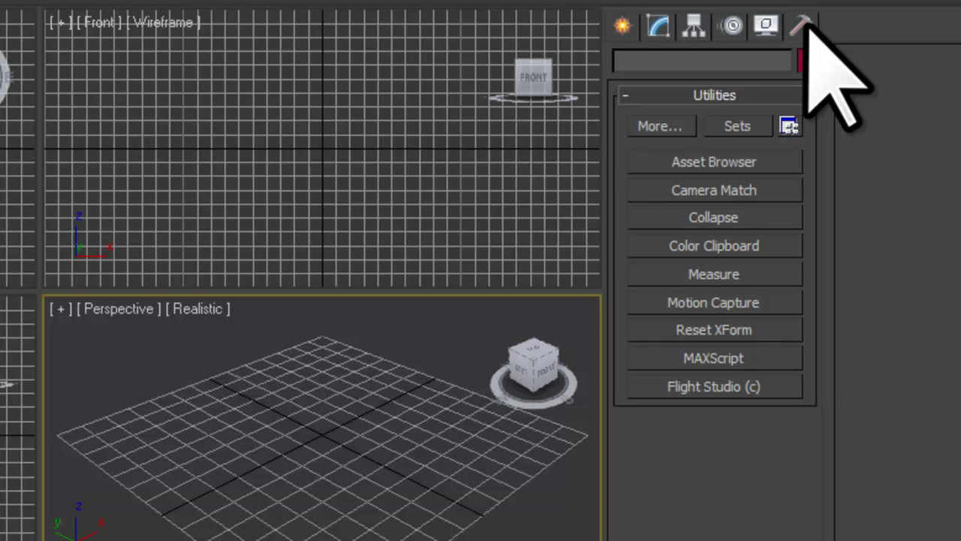
{"action": "left_click", "coordinate": [792, 125]}
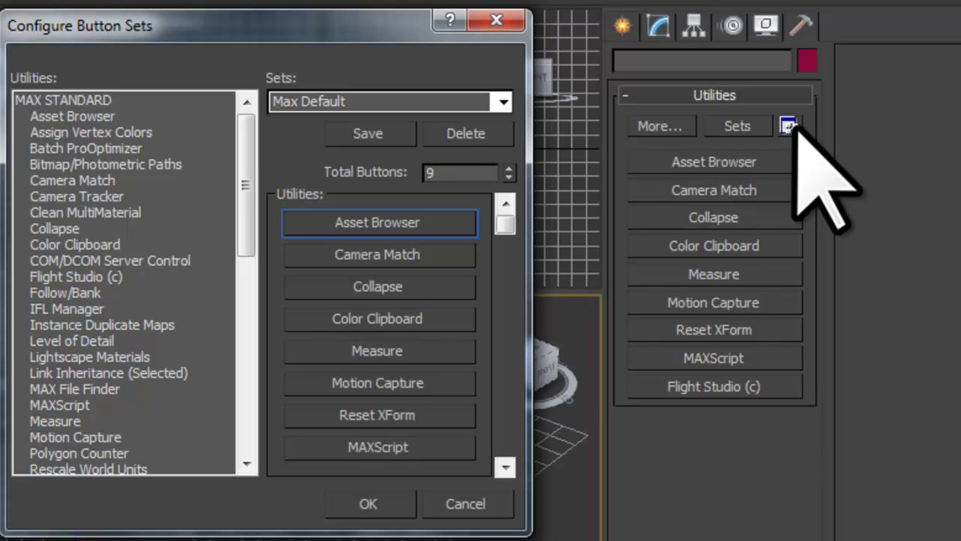
- Raise Total Buttons to 10 and drag DTS Exporter Utility into the new last slot
{"action": "left_click", "coordinate": [508, 169]}
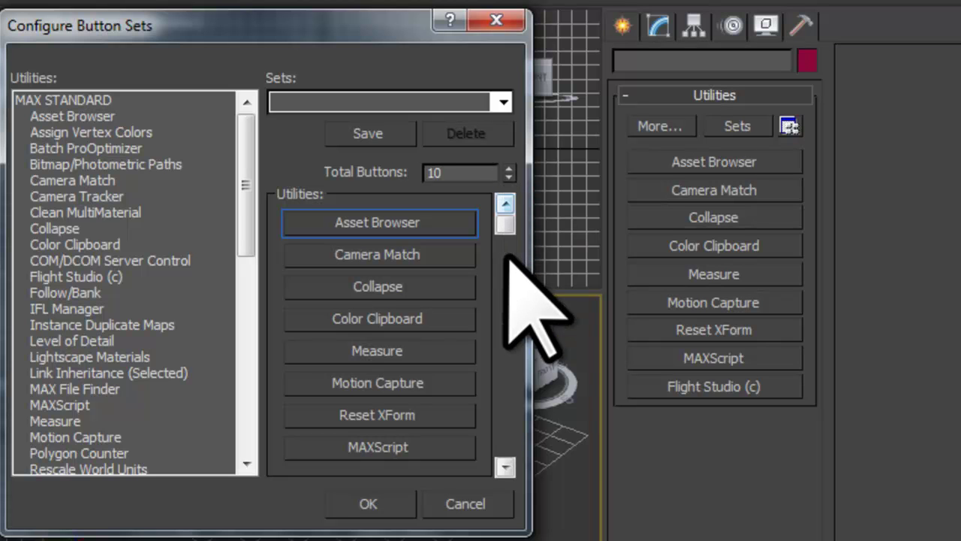
{"action": "left_click_drag", "start_coordinate": [506, 225], "coordinate": [505, 452]}
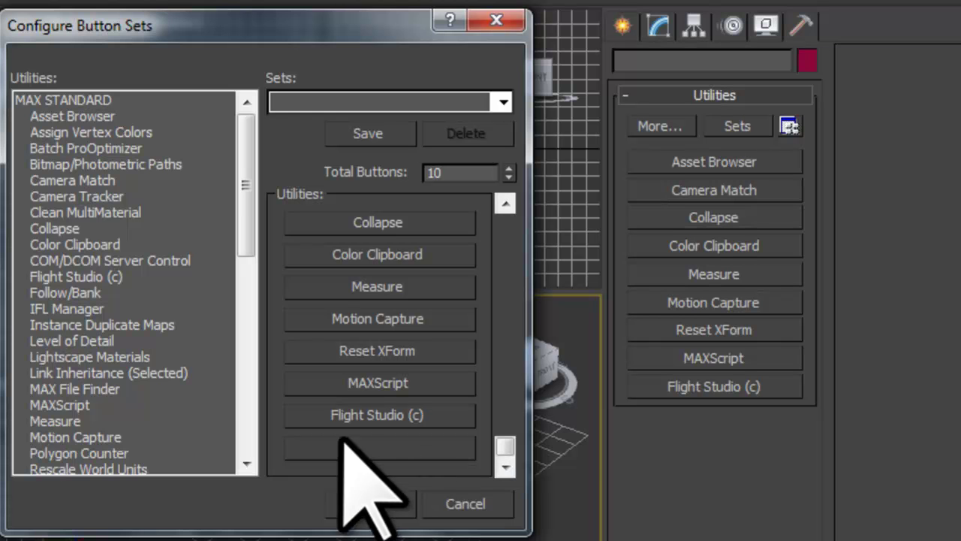
{"action": "left_click_drag", "start_coordinate": [246, 222], "coordinate": [243, 446]}
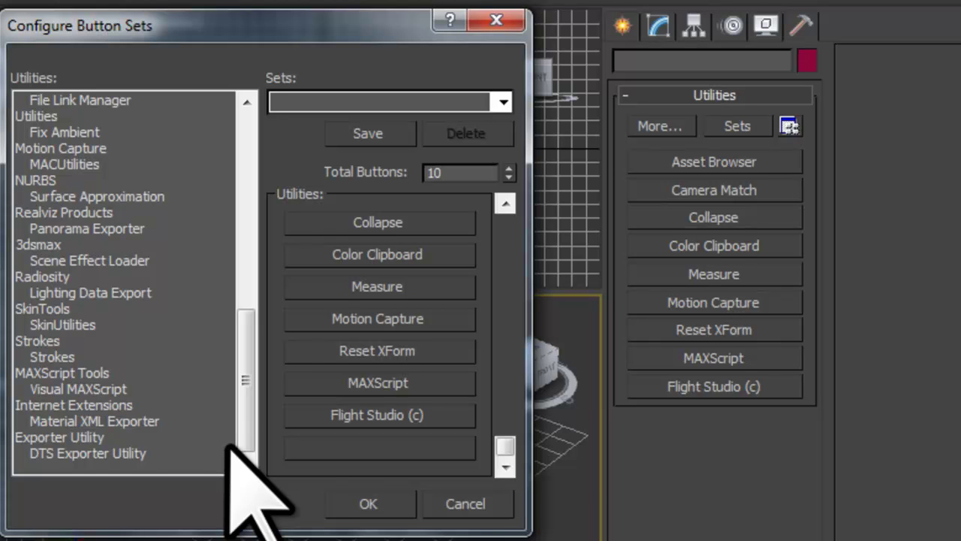
{"action": "left_click_drag", "start_coordinate": [143, 452], "coordinate": [357, 447]}
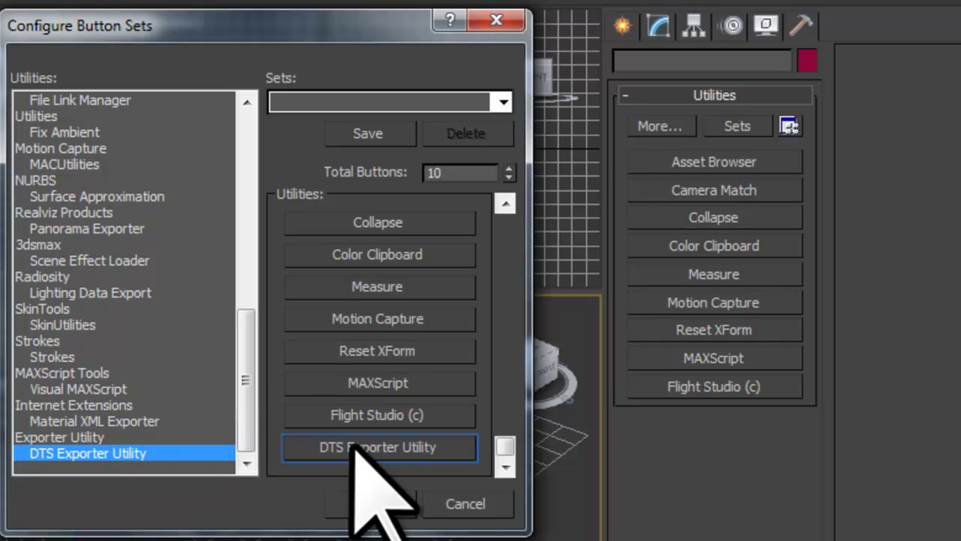
{"action": "left_click", "coordinate": [334, 102]}
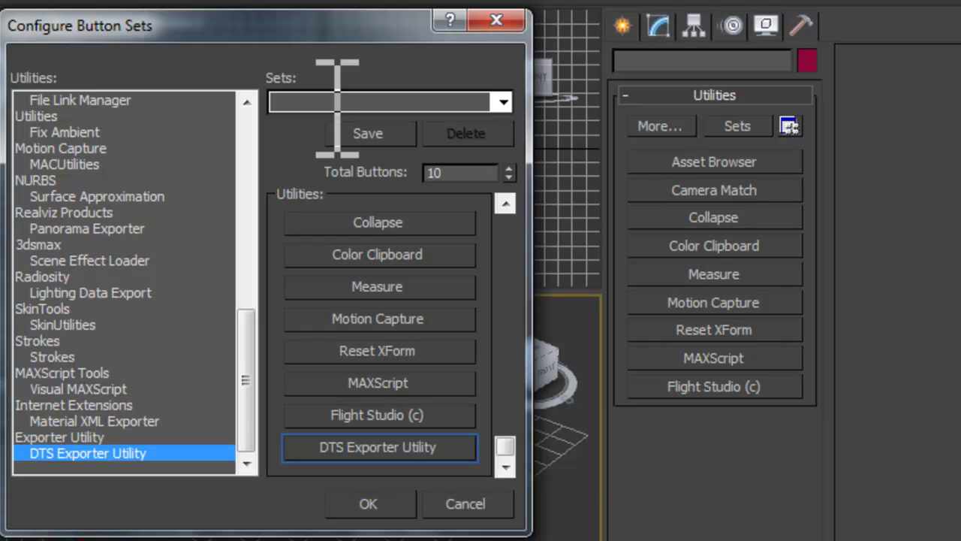
- Save the Utilities button set as 'Max Default', then open the new DTS Exporter Utility's export rollout
{"action": "type", "text": "Max Default"}
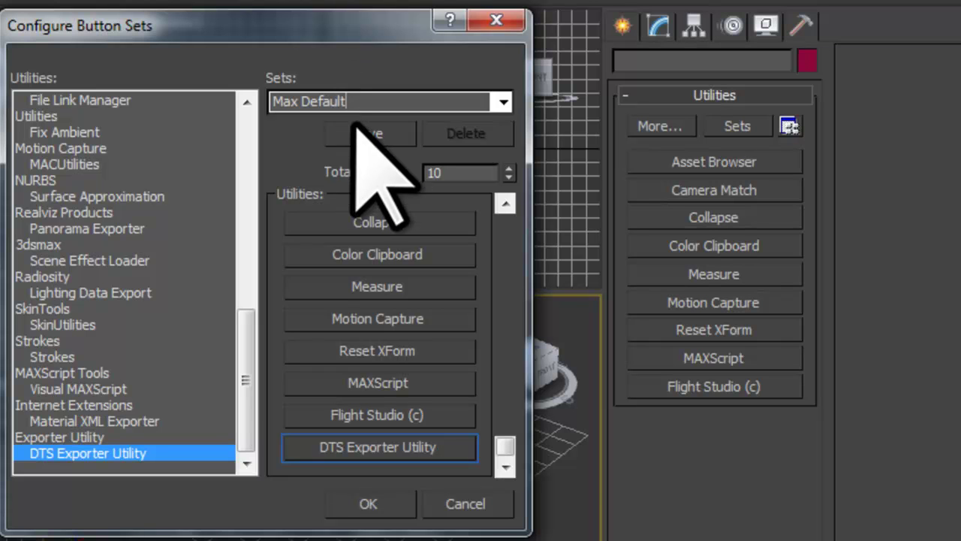
{"action": "left_click", "coordinate": [355, 128]}
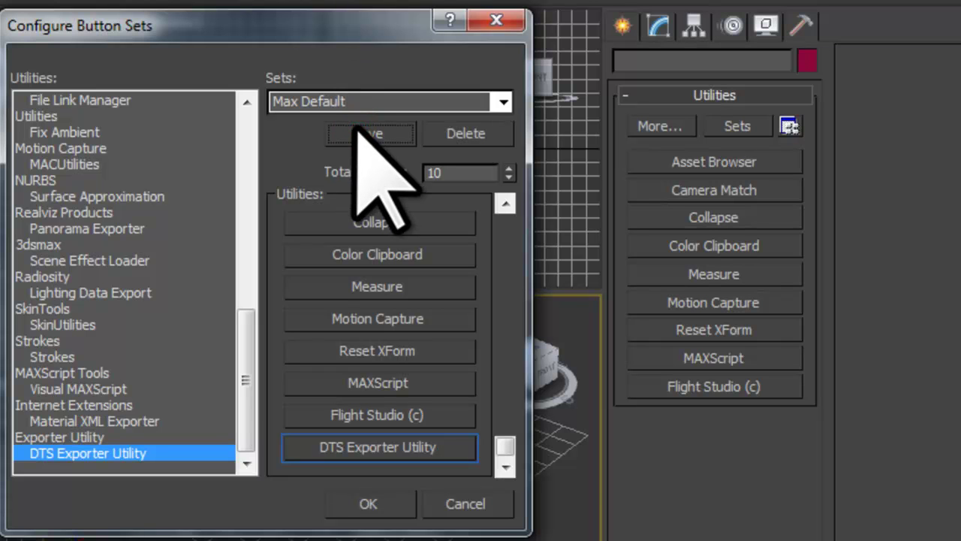
{"action": "left_click", "coordinate": [365, 509]}
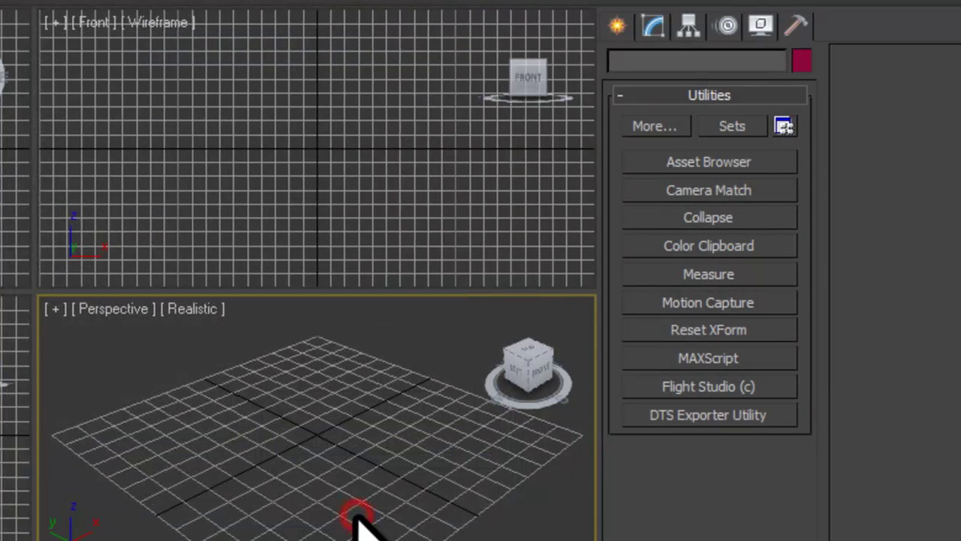
{"action": "left_click", "coordinate": [623, 417]}
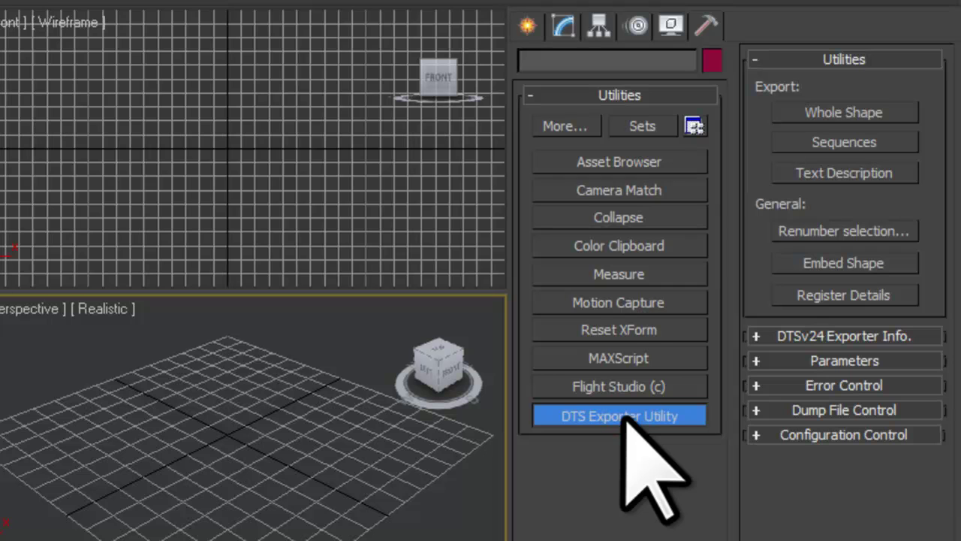